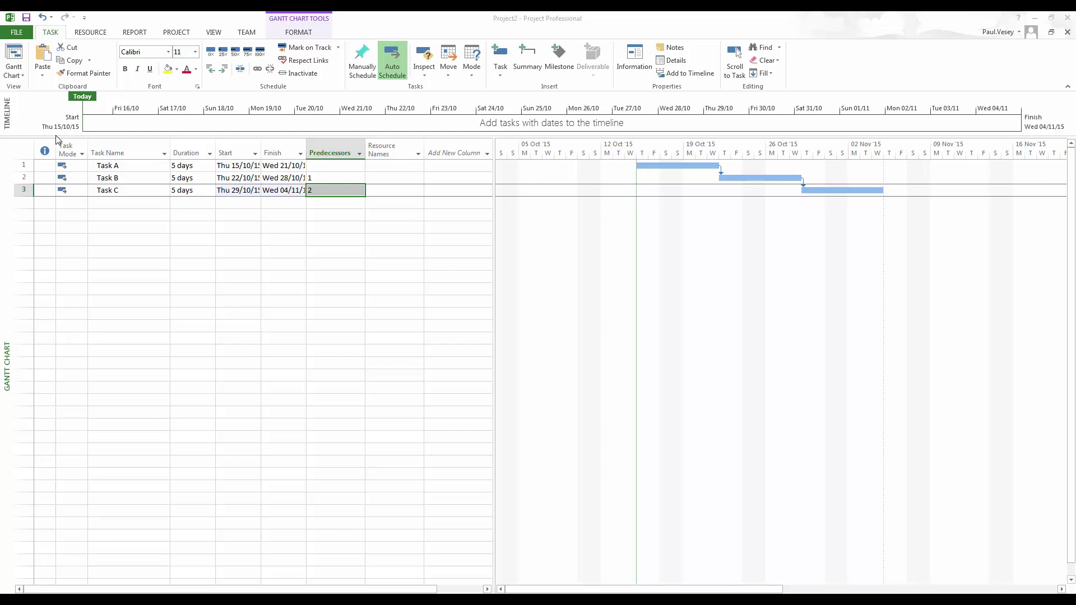
# Step: Switch to the Resource Sheet and add resources Books, Pens and Paper
pyautogui.click(16, 73)
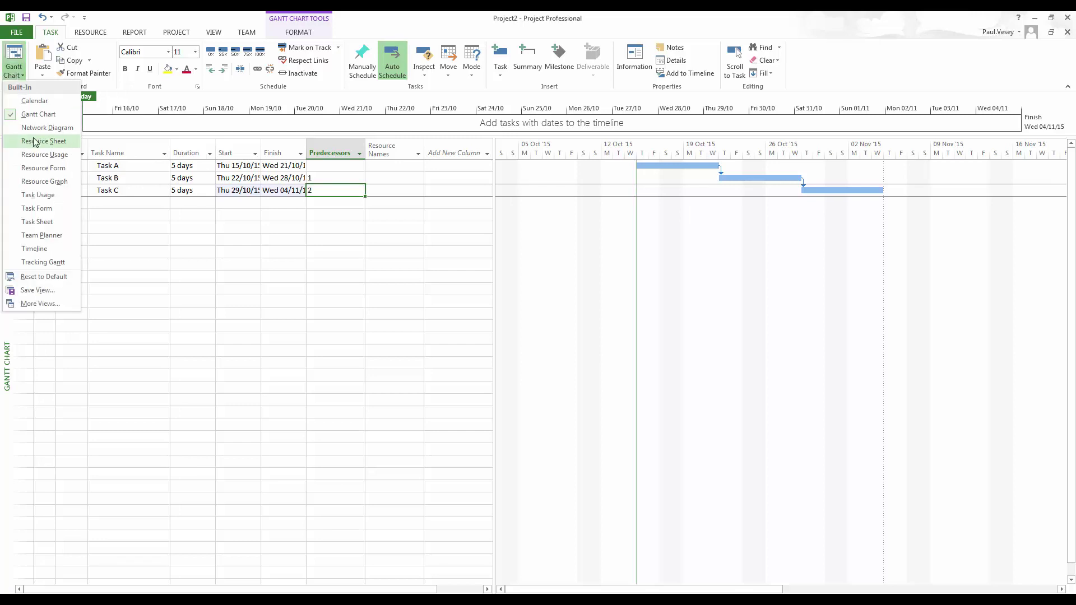
pyautogui.click(35, 141)
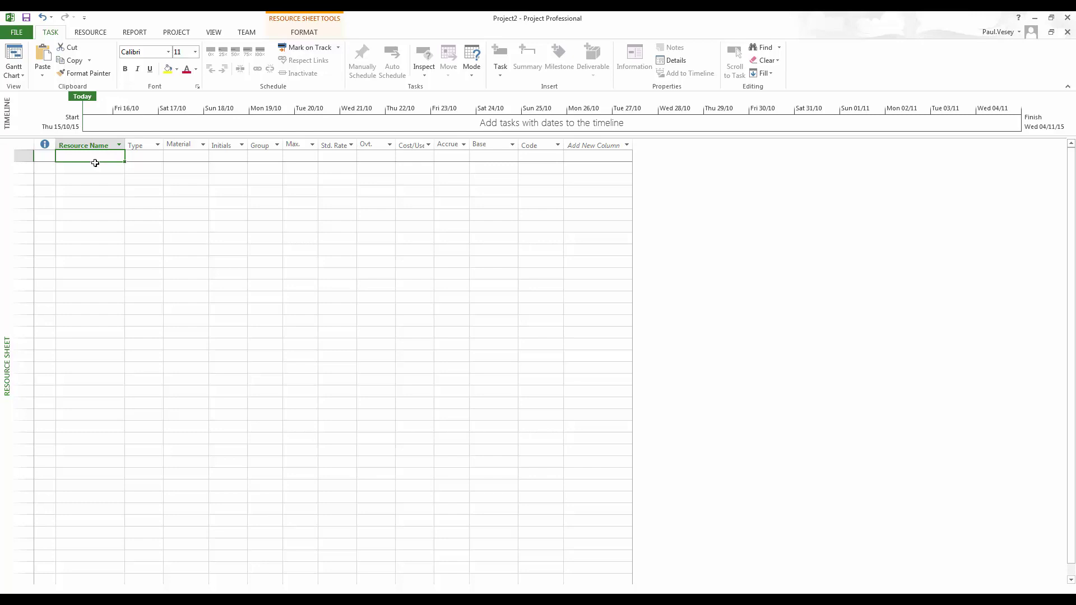
pyautogui.write('Boo')
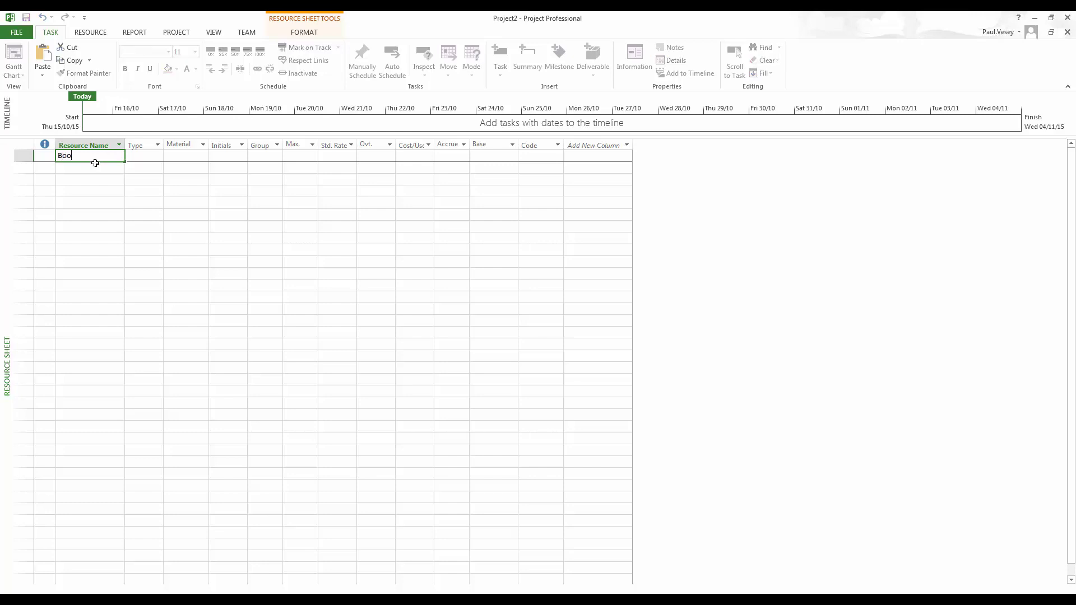
pyautogui.write('ks')
pyautogui.press('Return')
pyautogui.write('Pens')
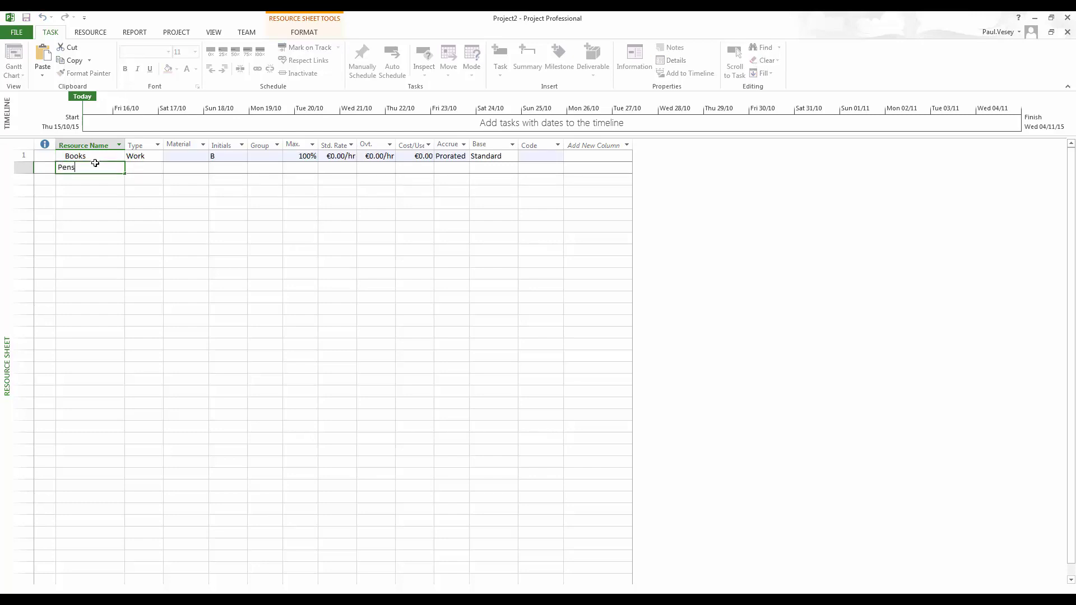
pyautogui.press('Return')
pyautogui.write('Paper')
pyautogui.press('Return')
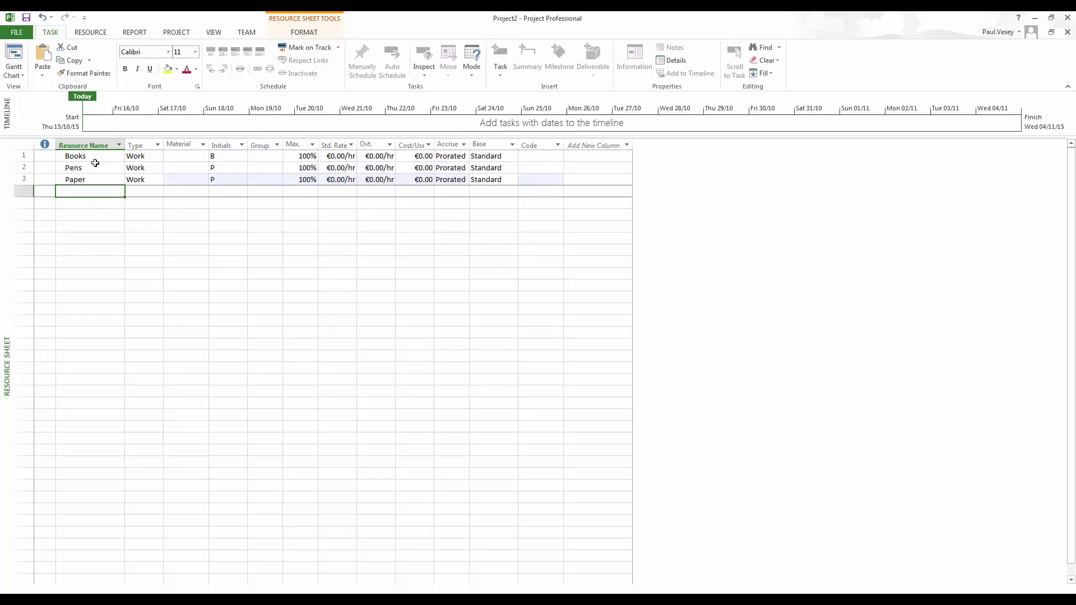
# Step: Change the type of Books, Pens and Paper to Cost, confirming the Planning Wizard
pyautogui.click(156, 160)
pyautogui.click(135, 183)
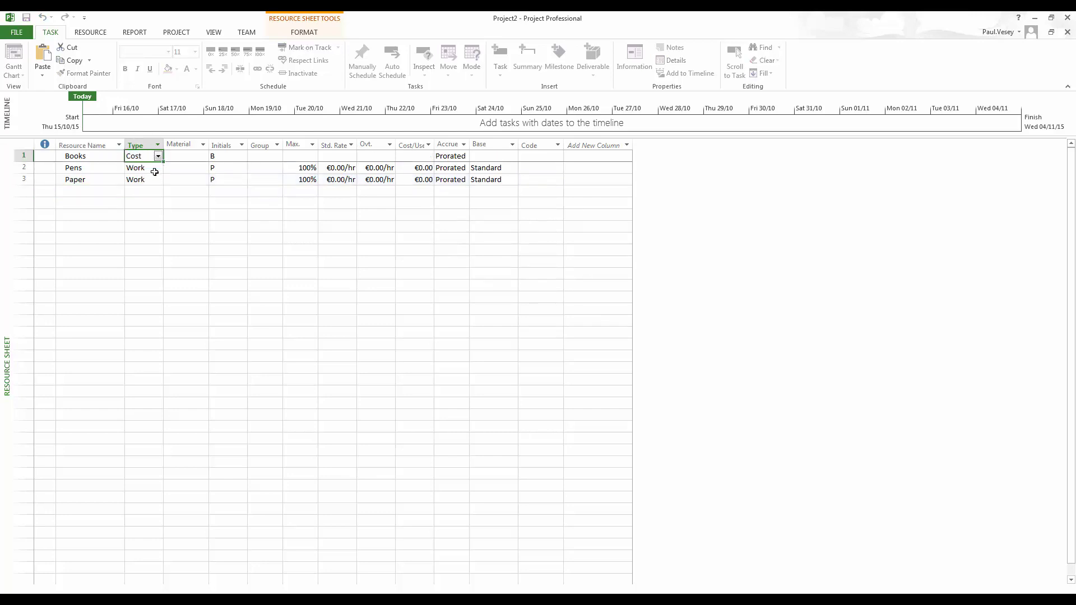
pyautogui.click(151, 168)
pyautogui.click(158, 168)
pyautogui.click(148, 195)
pyautogui.click(147, 179)
pyautogui.click(158, 179)
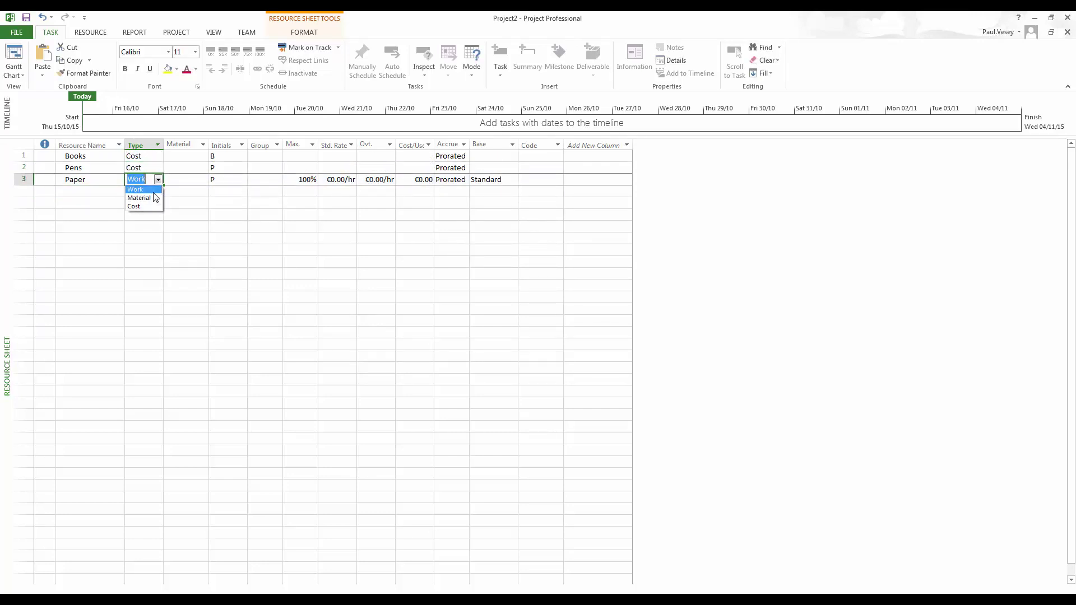
pyautogui.click(147, 206)
pyautogui.click(473, 316)
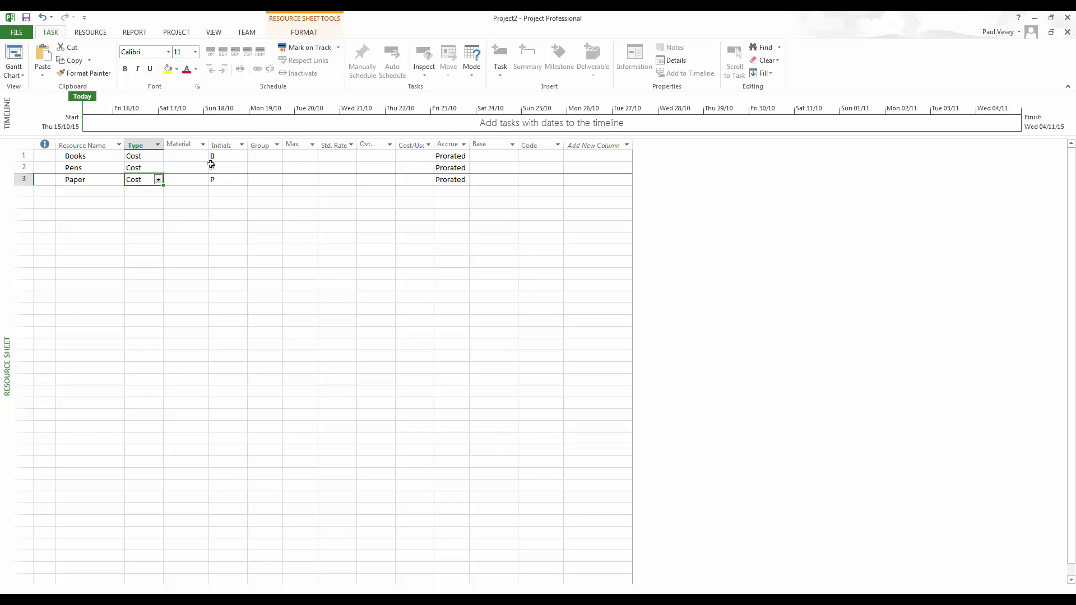
# Step: Set Pens to accrue at Start and Paper at End, leaving Books Prorated
pyautogui.click(468, 158)
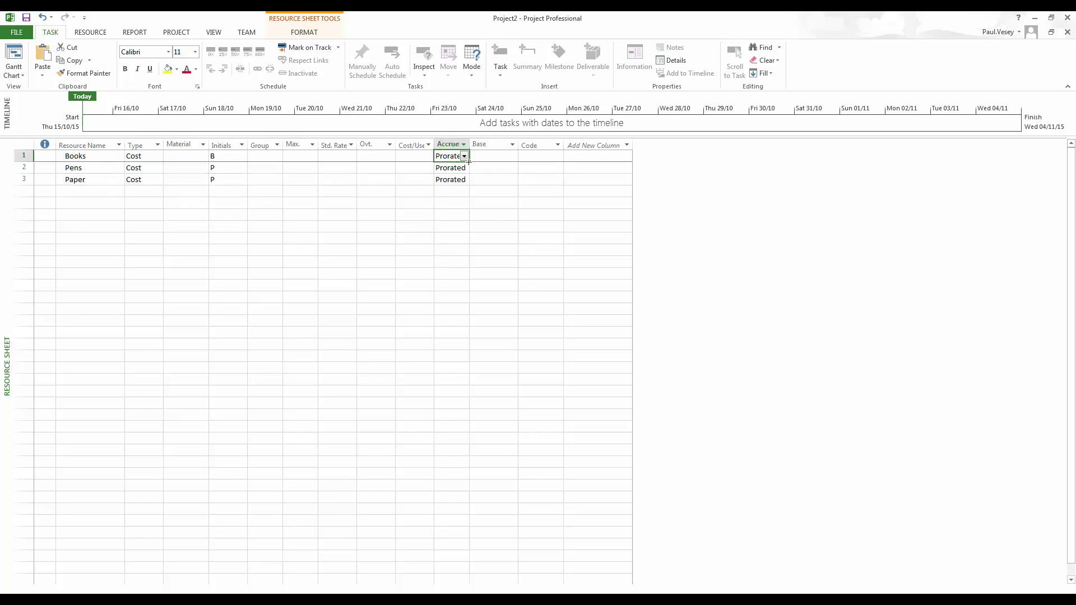
pyautogui.click(452, 168)
pyautogui.click(465, 167)
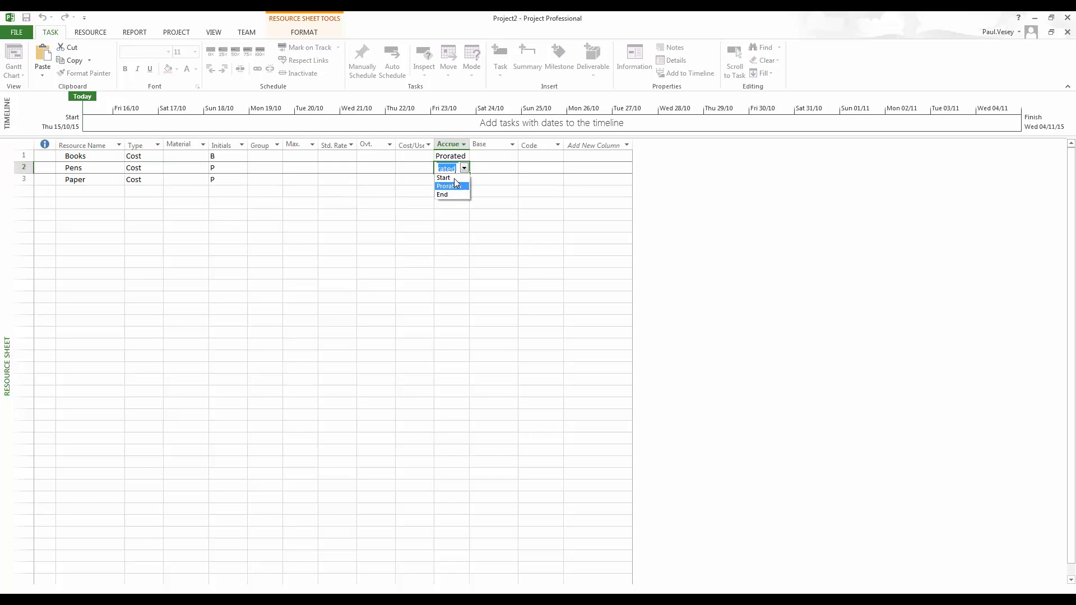
pyautogui.click(456, 180)
pyautogui.click(465, 179)
pyautogui.click(448, 213)
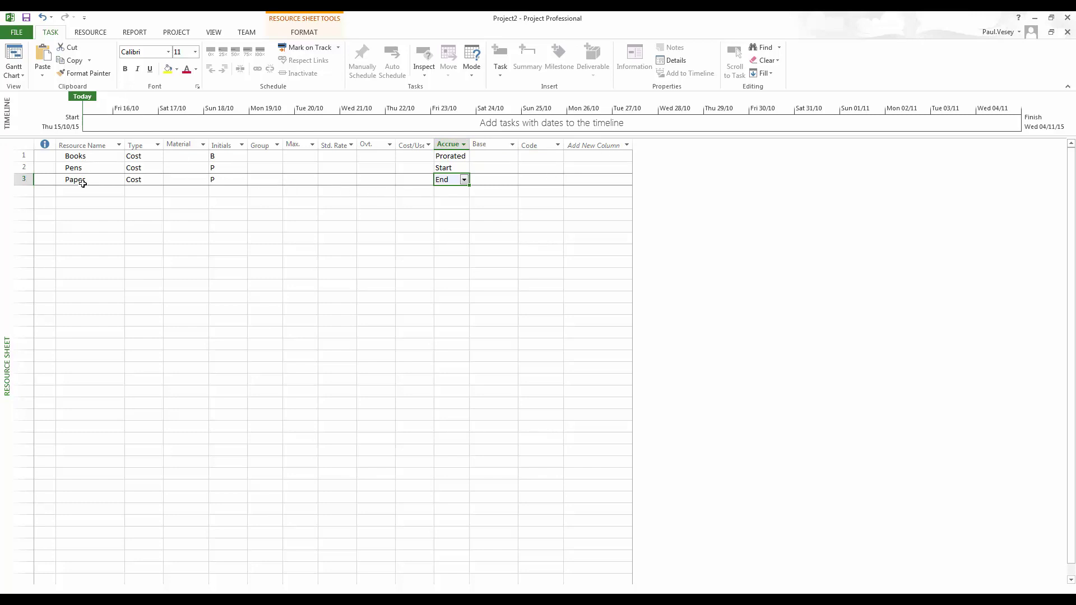
# Step: Return to the Gantt Chart and assign Books to Task A
pyautogui.click(14, 76)
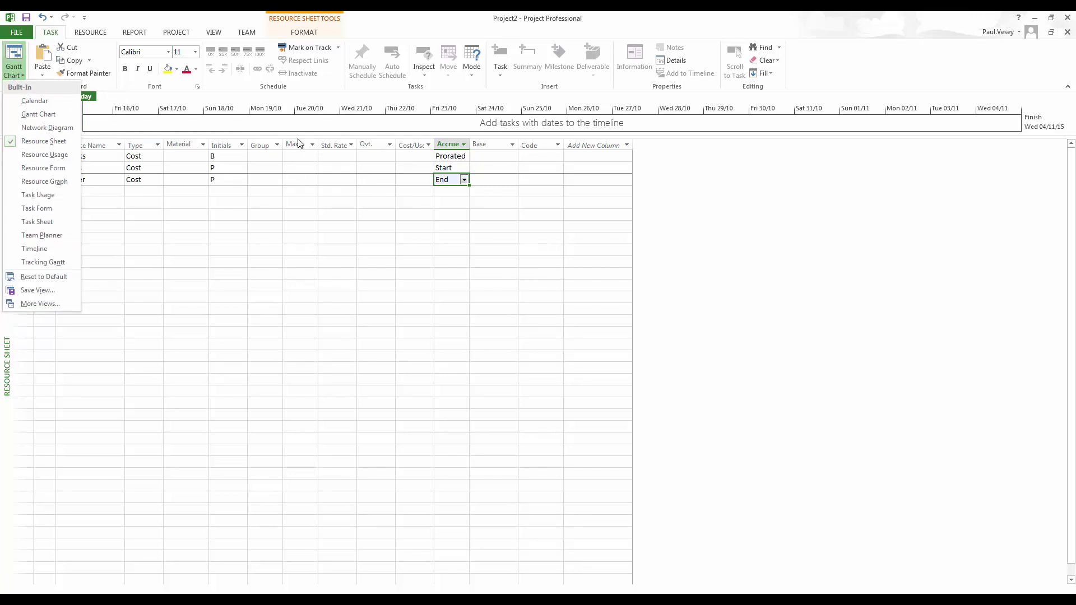
pyautogui.click(36, 115)
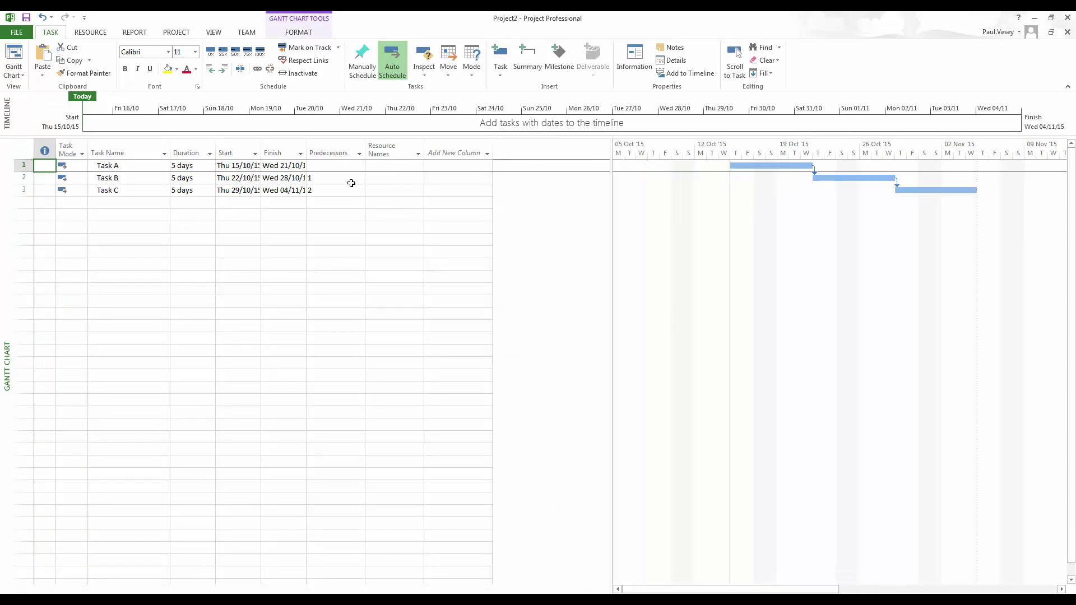
pyautogui.click(381, 166)
pyautogui.click(419, 165)
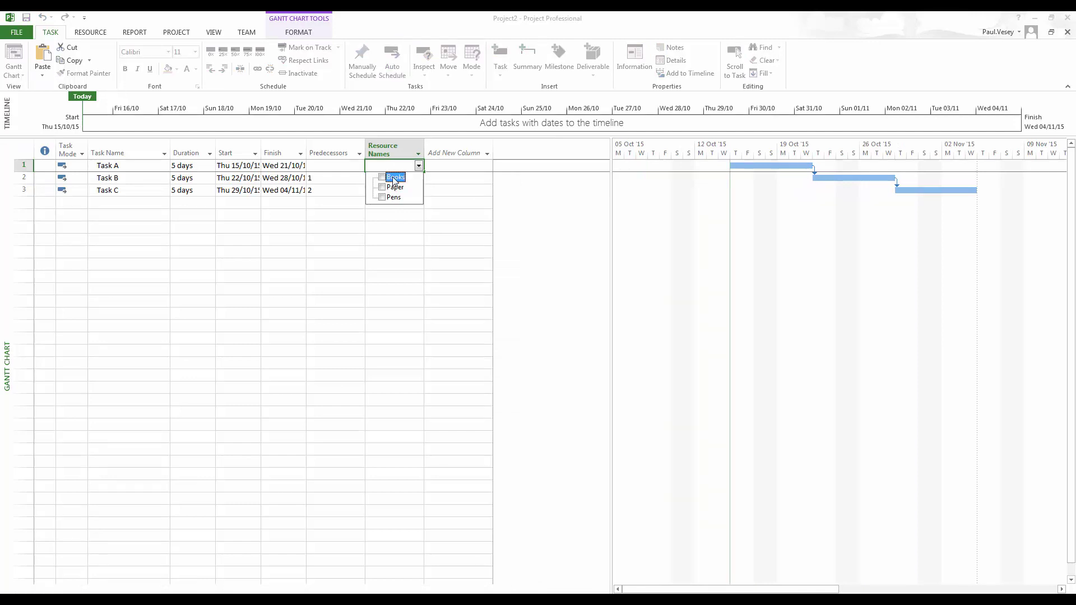
pyautogui.click(395, 177)
# Step: Assign Paper to Task B and Pens to Task C
pyautogui.click(418, 177)
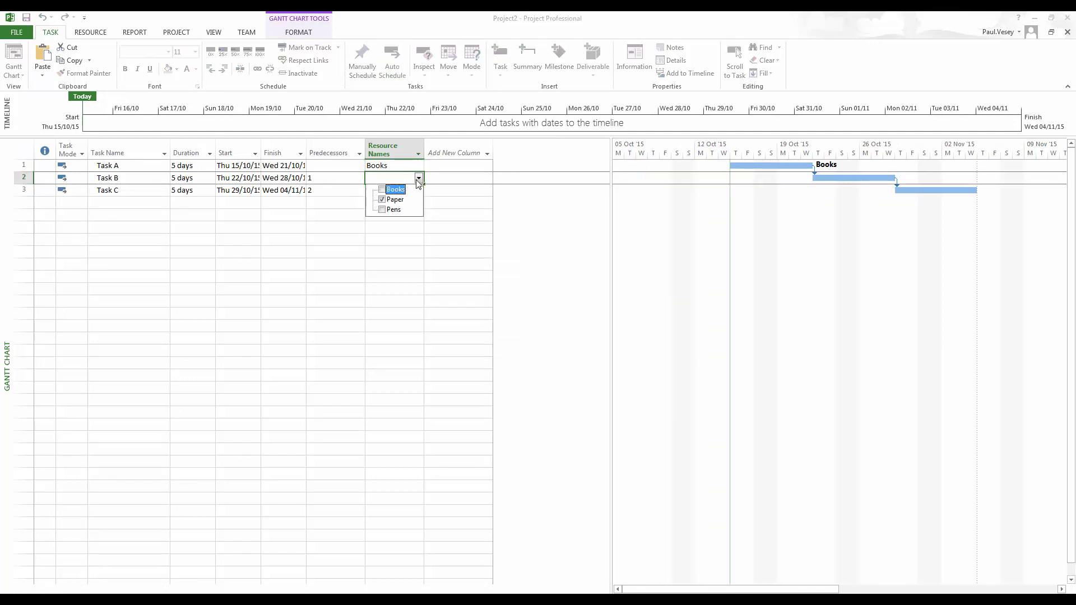
pyautogui.click(395, 199)
pyautogui.click(418, 190)
pyautogui.click(419, 190)
pyautogui.click(391, 223)
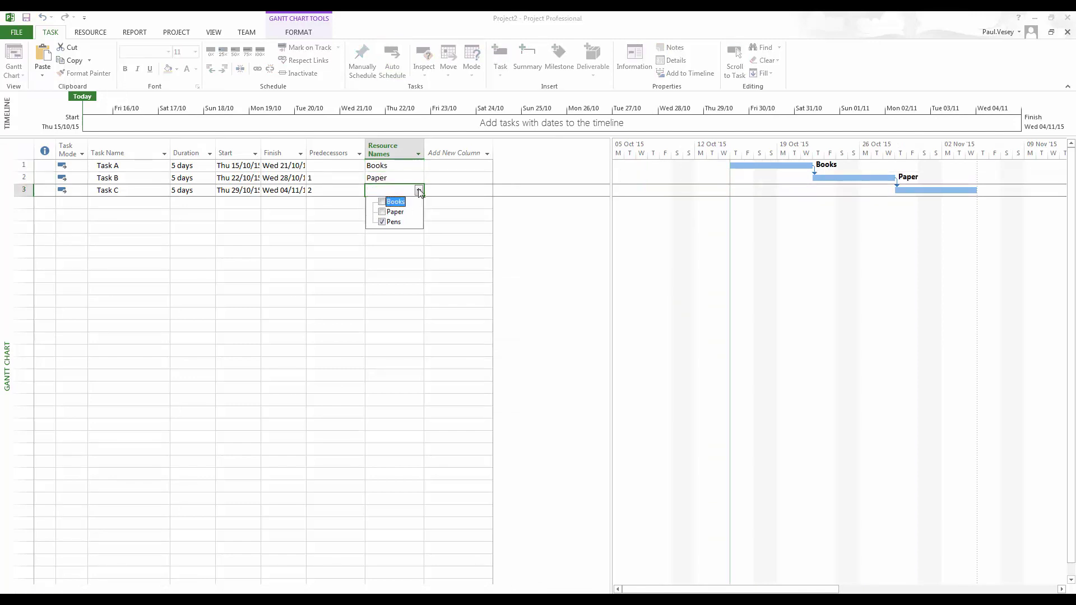
pyautogui.click(419, 190)
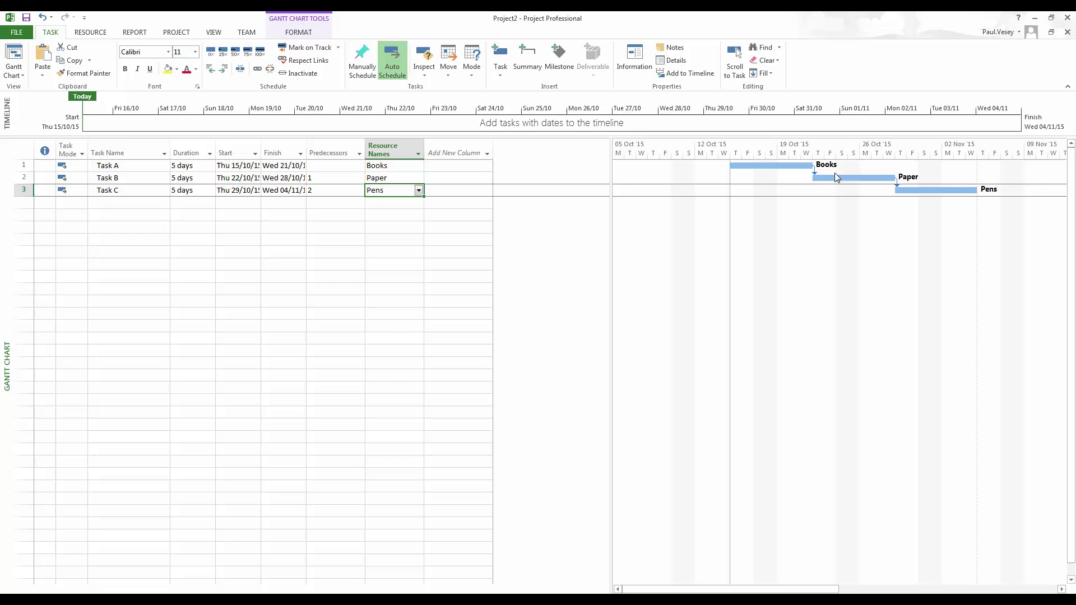
# Step: Give the Books assignment on Task A a cost of €200.00
pyautogui.doubleClick(121, 167)
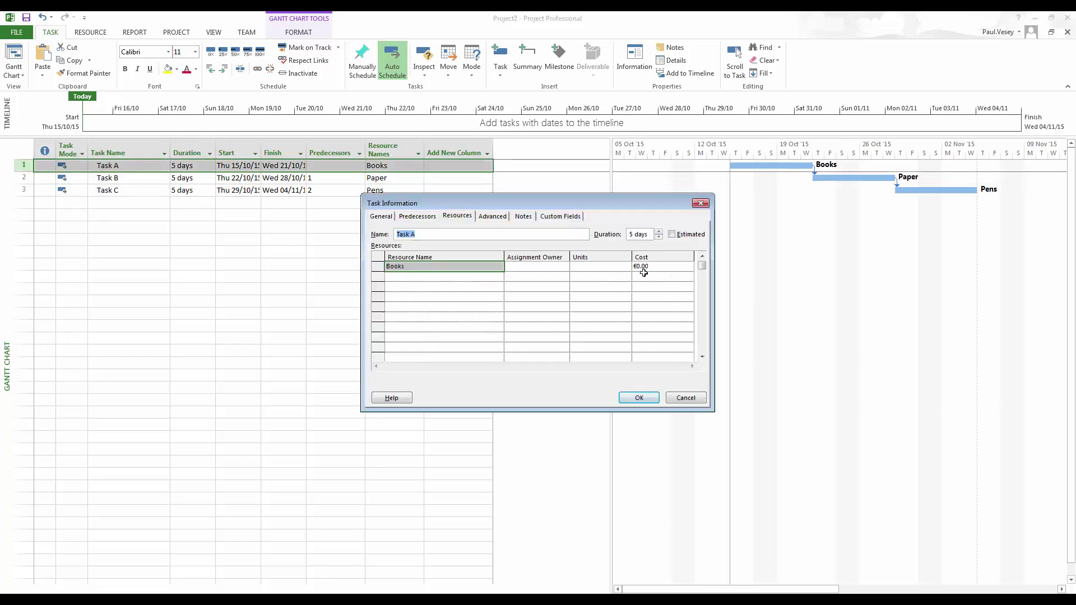
pyautogui.click(653, 267)
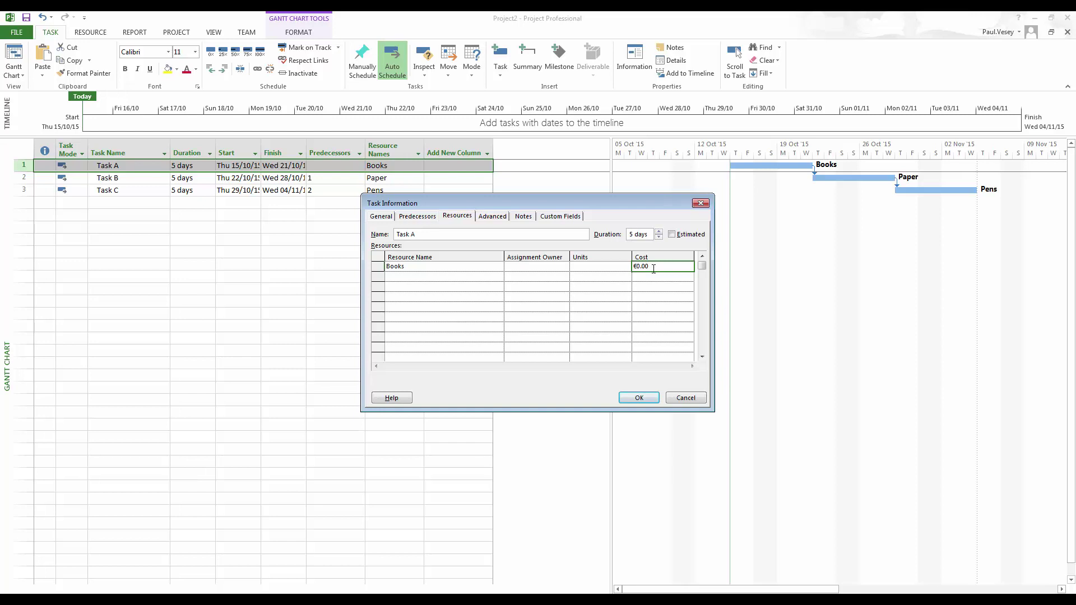
pyautogui.write('200')
pyautogui.press('Return')
pyautogui.click(638, 398)
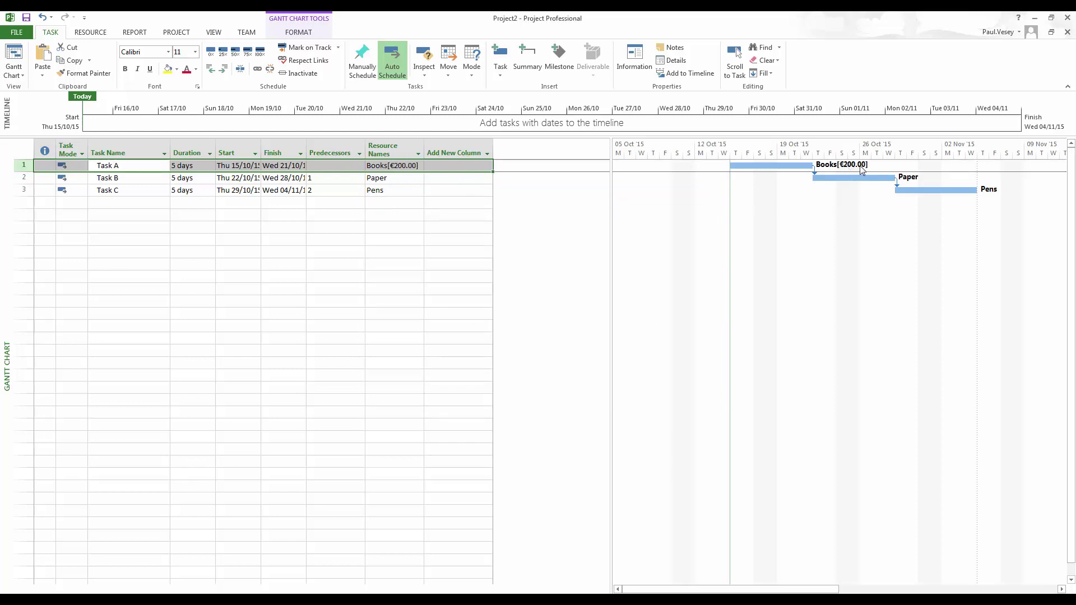
# Step: Set the Paper assignment on Task B to cost €1,000.00
pyautogui.doubleClick(393, 180)
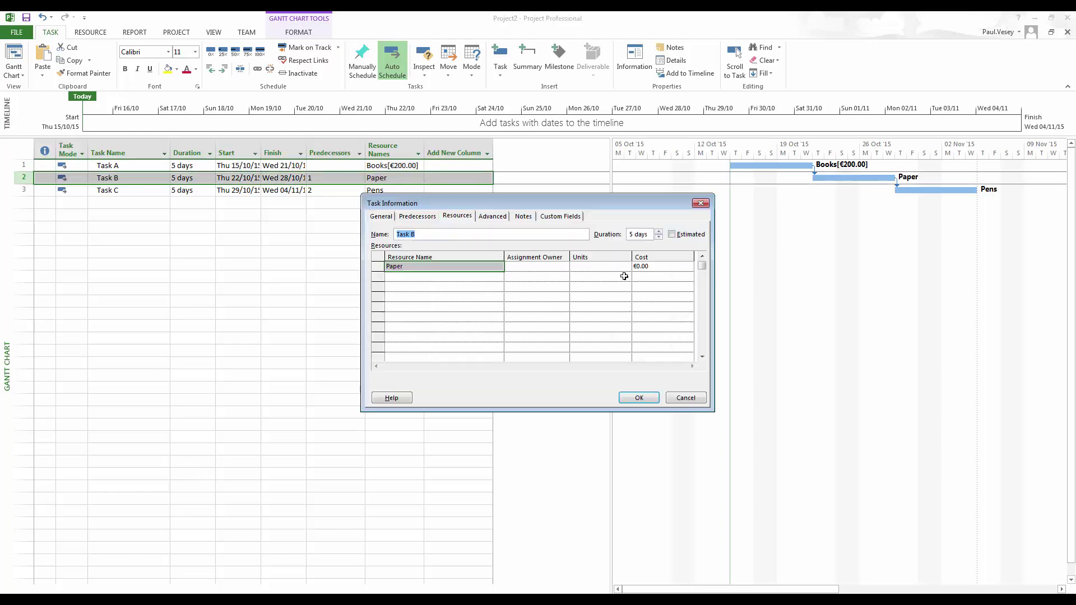
pyautogui.click(658, 268)
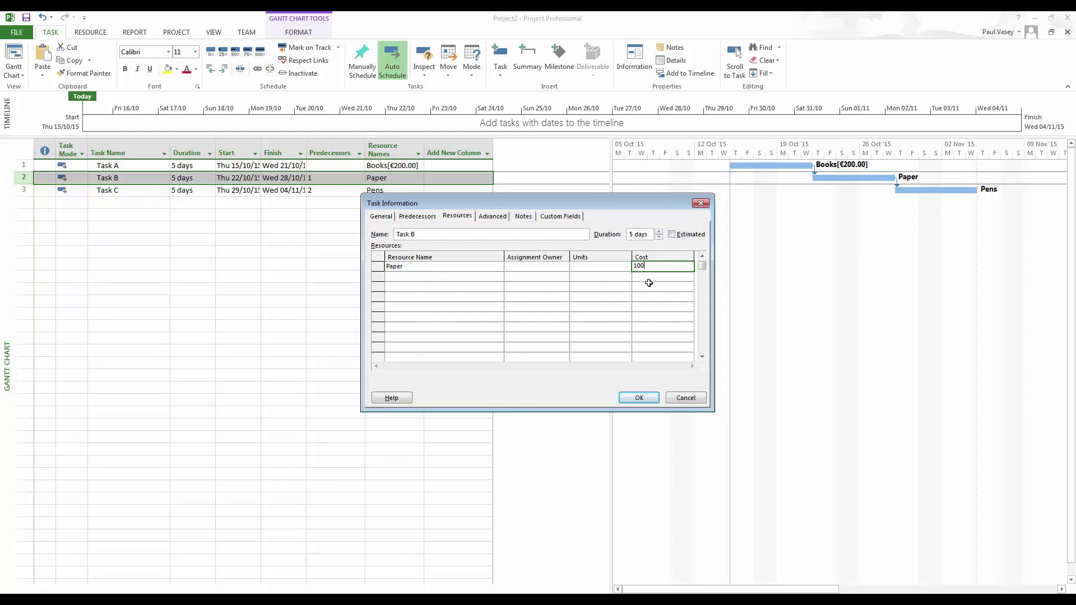
pyautogui.press('Return')
pyautogui.click(644, 398)
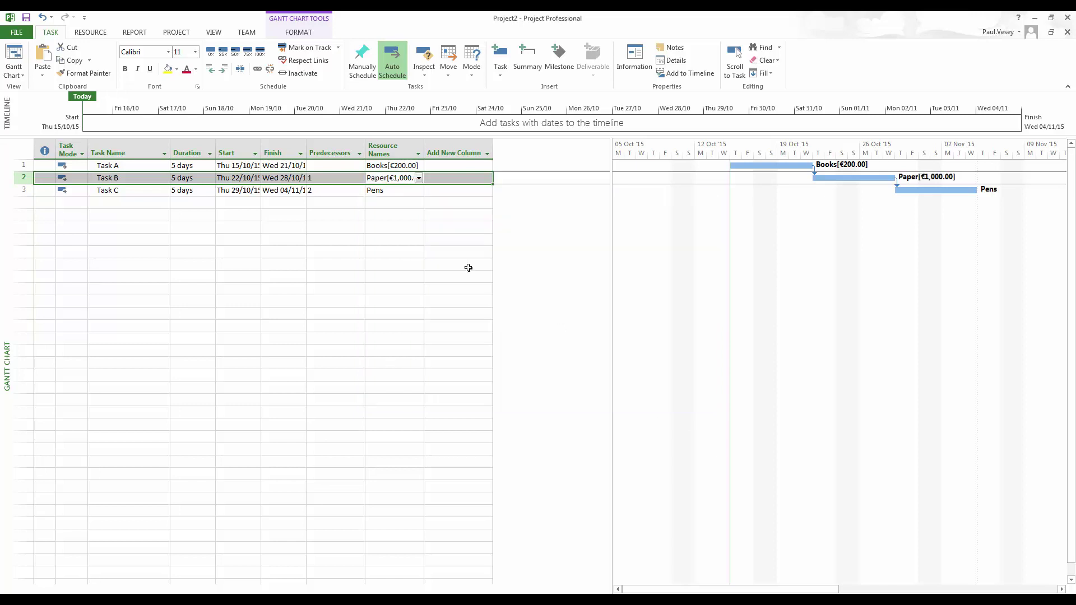
# Step: Set the Pens assignment on Task C to cost €5,000.00
pyautogui.doubleClick(387, 189)
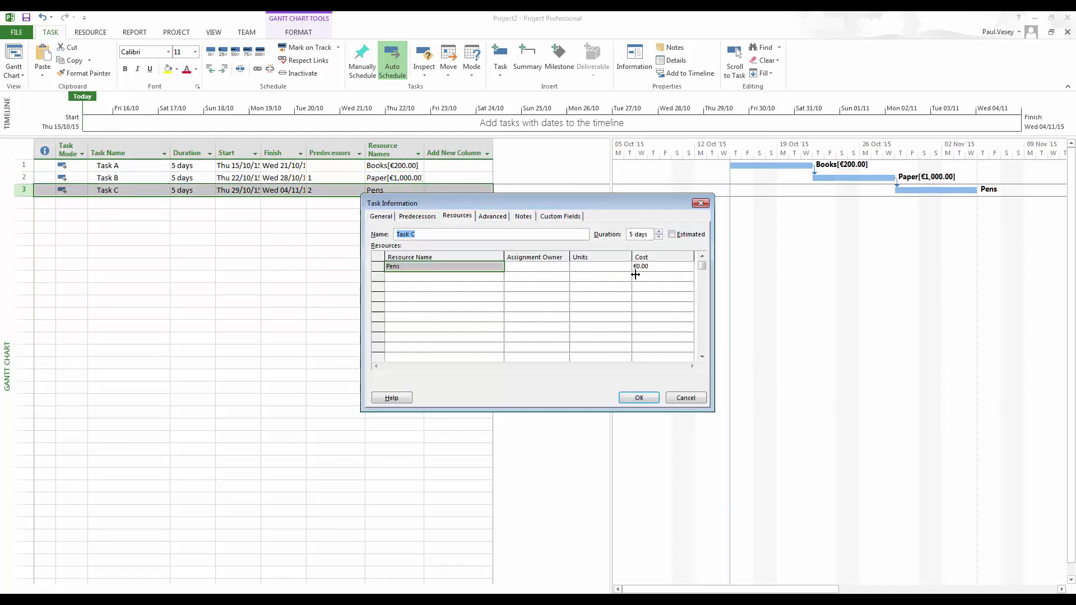
pyautogui.click(650, 267)
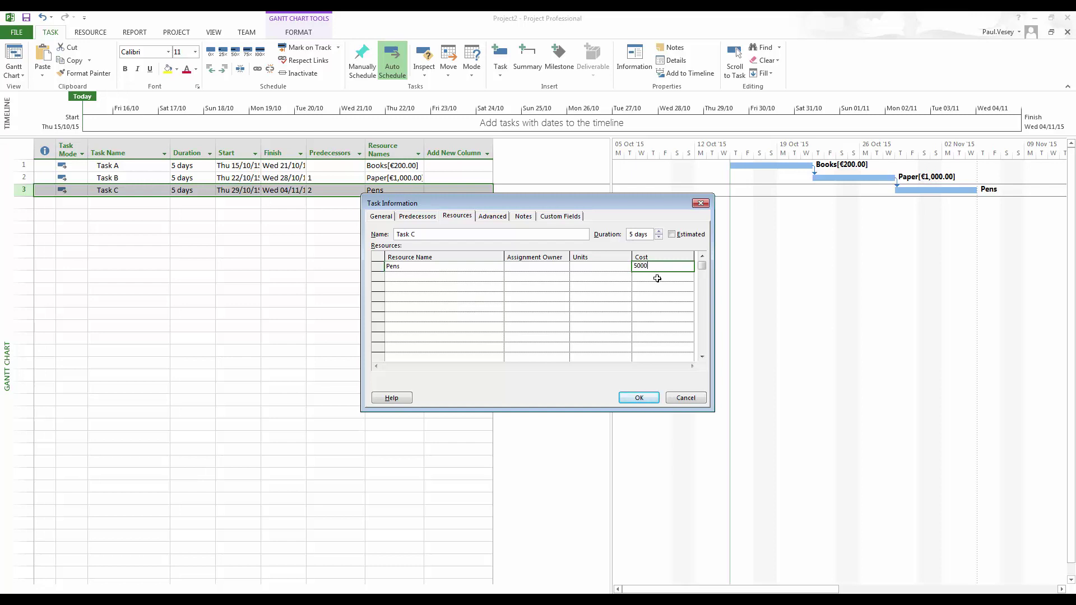
pyautogui.press('Return')
pyautogui.click(637, 397)
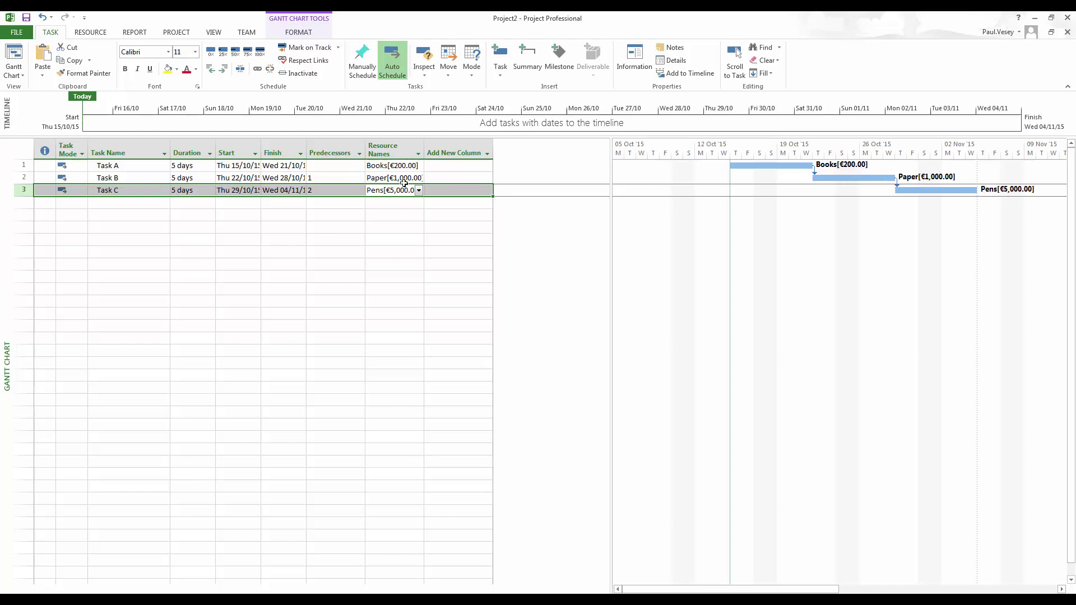
# Step: Switch to the Resource Usage view via the Resource Sheet and widen the resource table
pyautogui.click(14, 71)
pyautogui.click(43, 142)
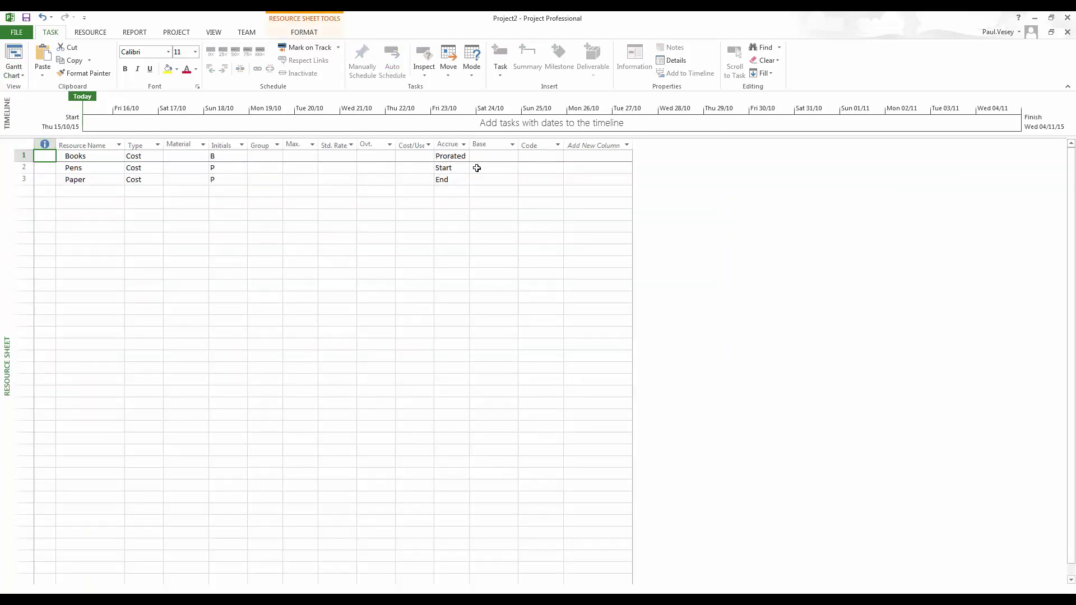
pyautogui.click(16, 73)
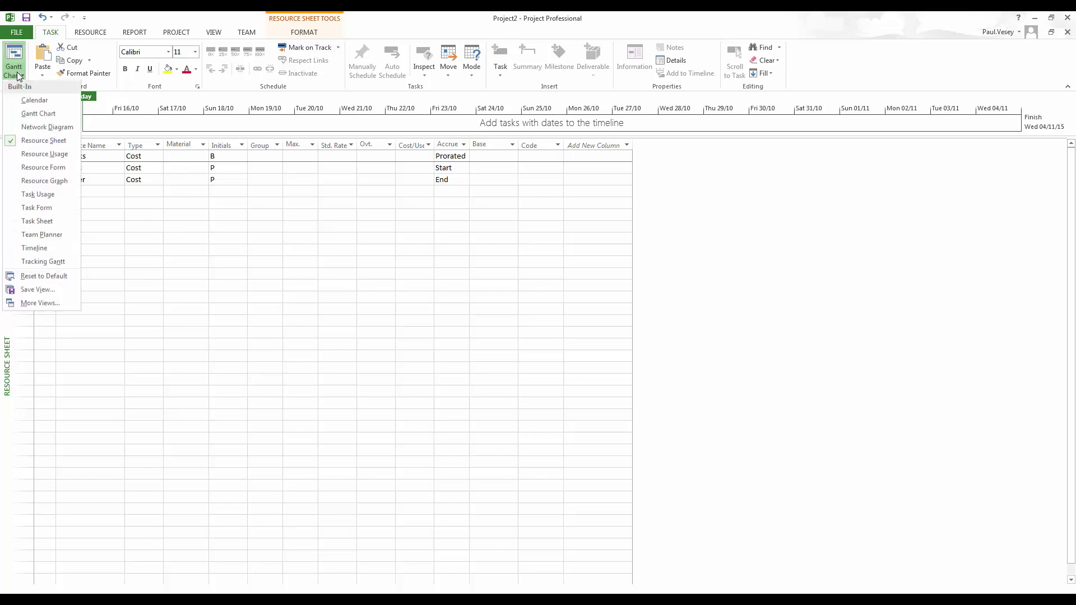
pyautogui.click(44, 155)
pyautogui.moveTo(231, 180); pyautogui.dragTo(264, 180)
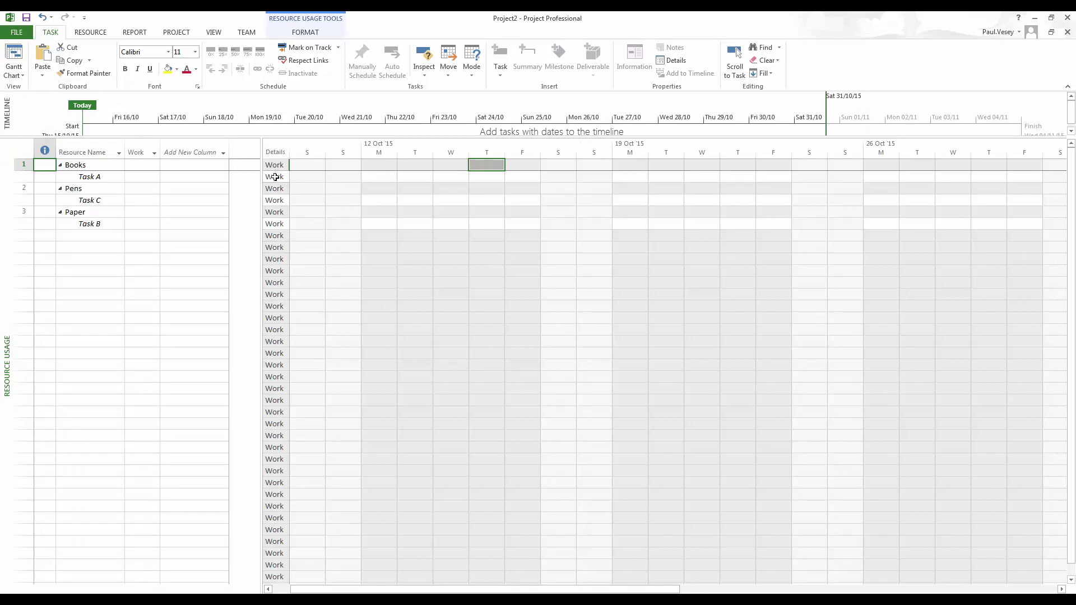
# Step: Replace the Work detail rows with daily Cost rows in the usage grid
pyautogui.rightClick(275, 177)
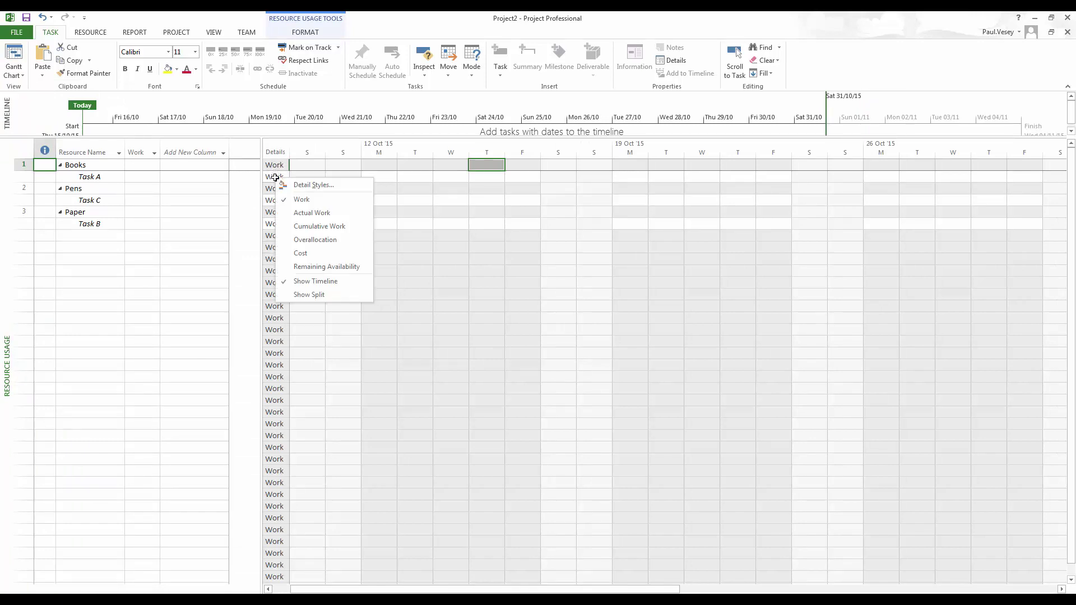
pyautogui.click(302, 200)
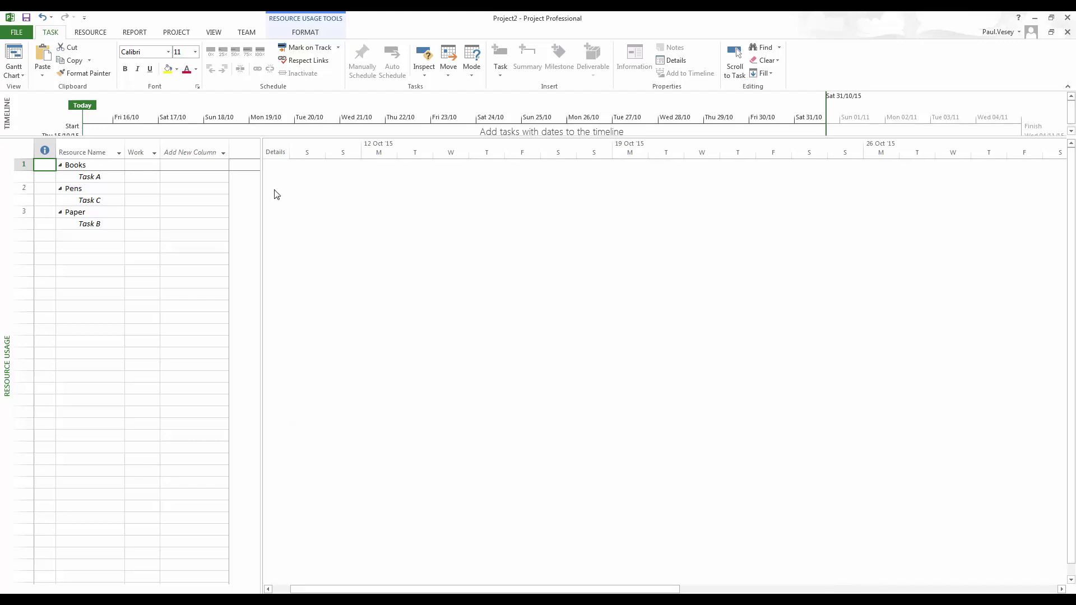
pyautogui.rightClick(275, 191)
pyautogui.click(311, 267)
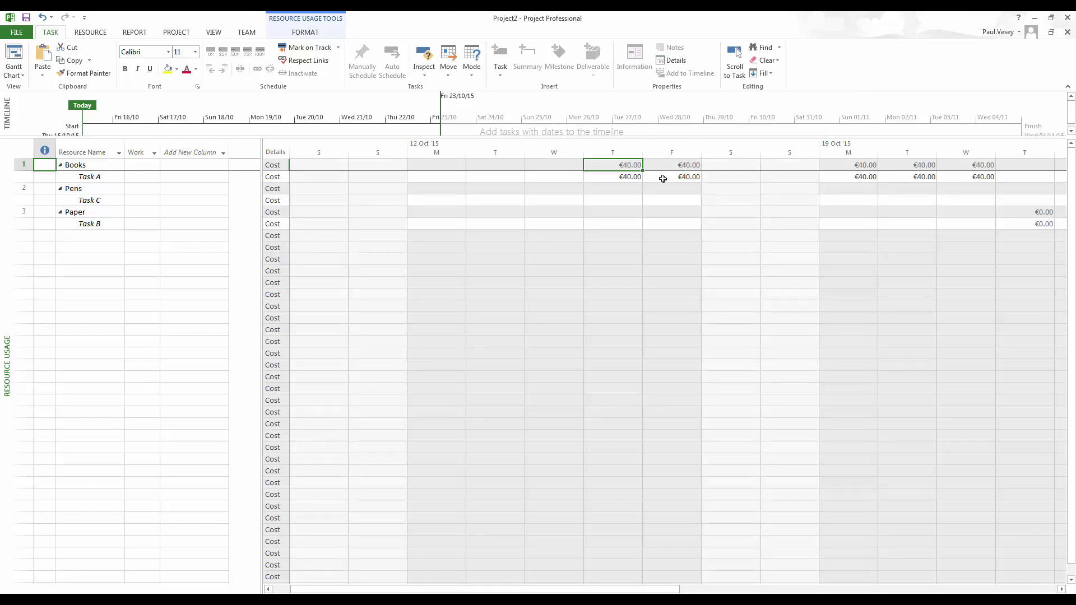
pyautogui.moveTo(542, 589)
pyautogui.mouseDown()
pyautogui.moveTo(830, 589)
pyautogui.moveTo(696, 584)
pyautogui.moveTo(772, 574)
pyautogui.moveTo(553, 578)
pyautogui.mouseUp()
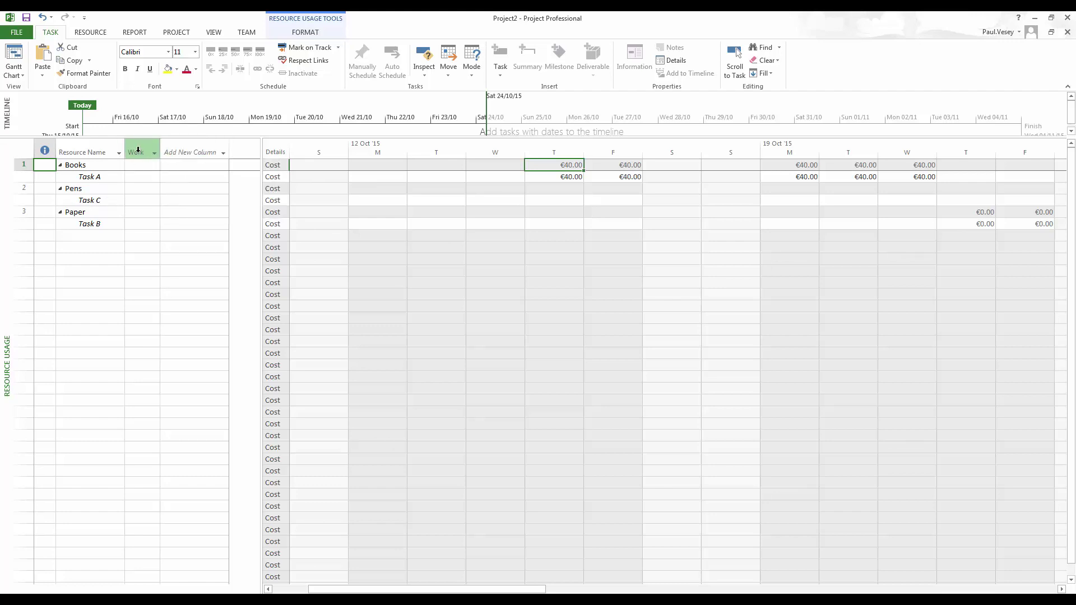
# Step: Insert a Cost column totalling Books €200.00, Pens €5,000.00 and Paper €1,000.00
pyautogui.click(163, 153)
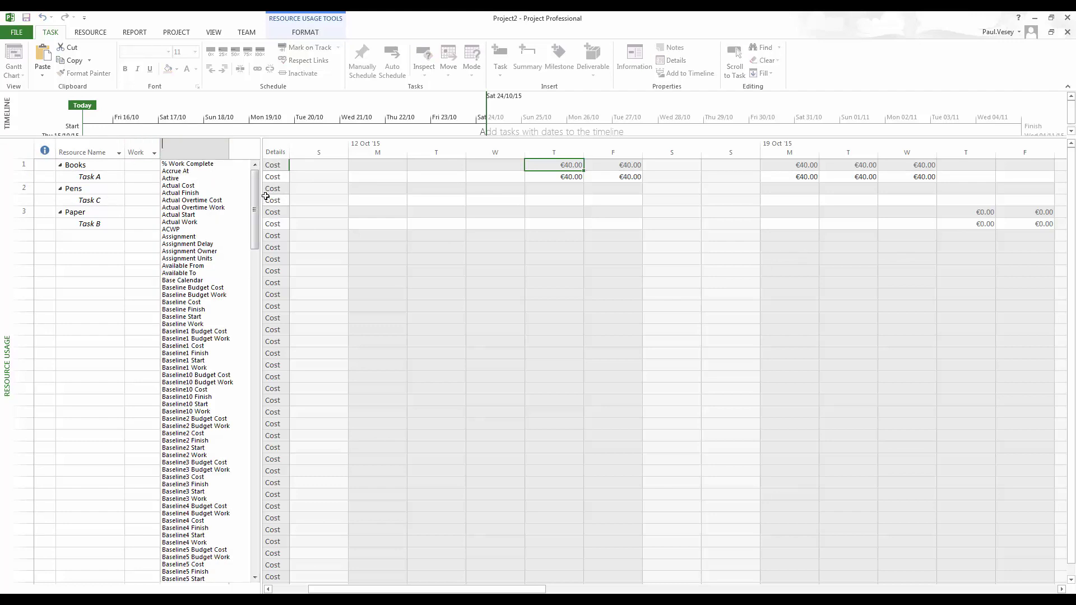
pyautogui.moveTo(259, 192); pyautogui.dragTo(229, 317)
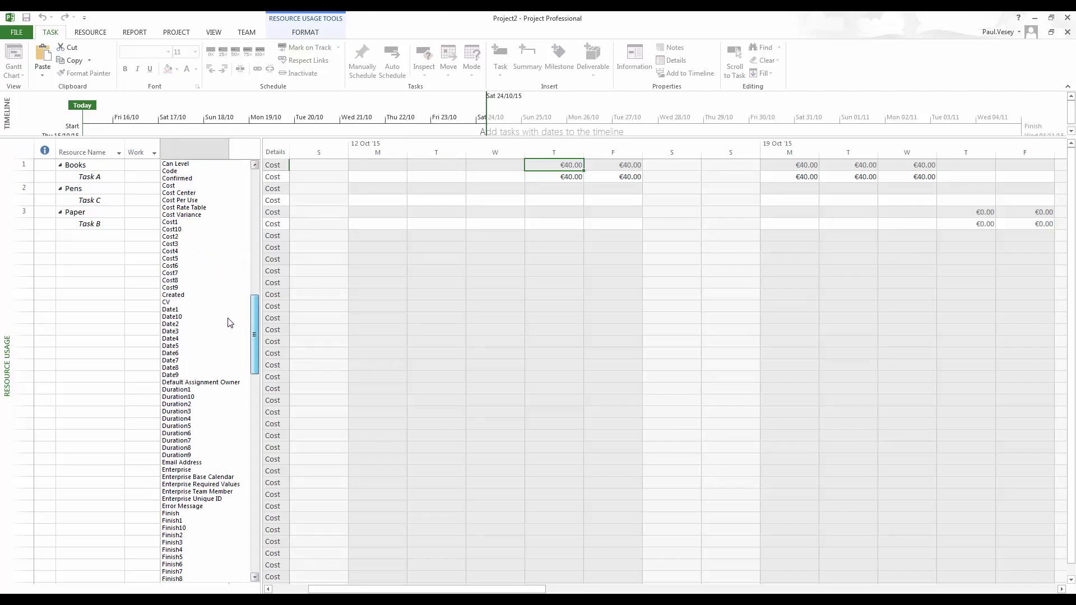
pyautogui.click(170, 186)
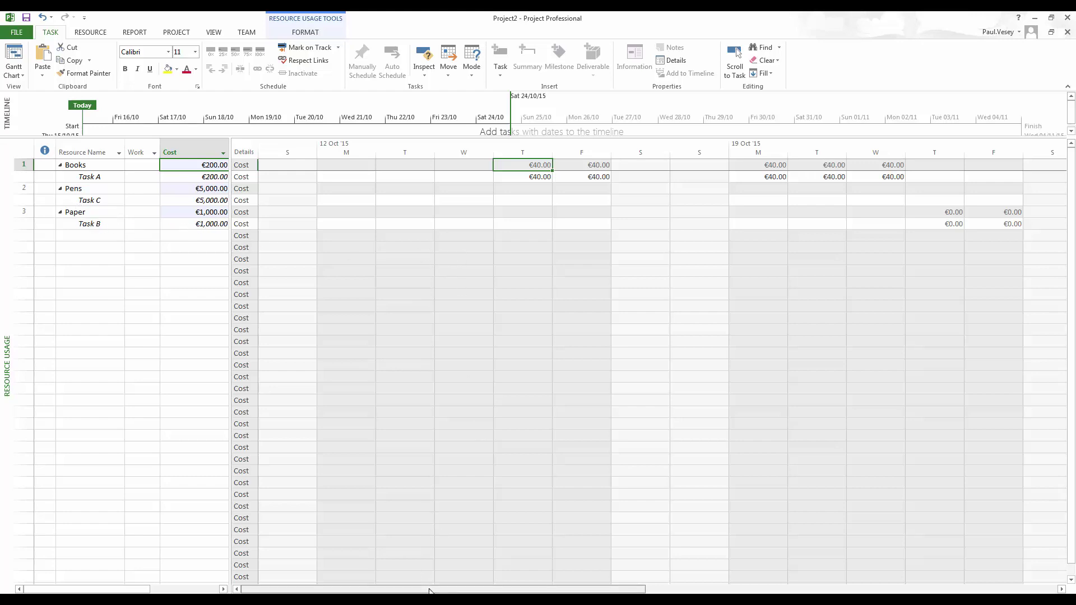
pyautogui.moveTo(440, 591); pyautogui.dragTo(529, 591)
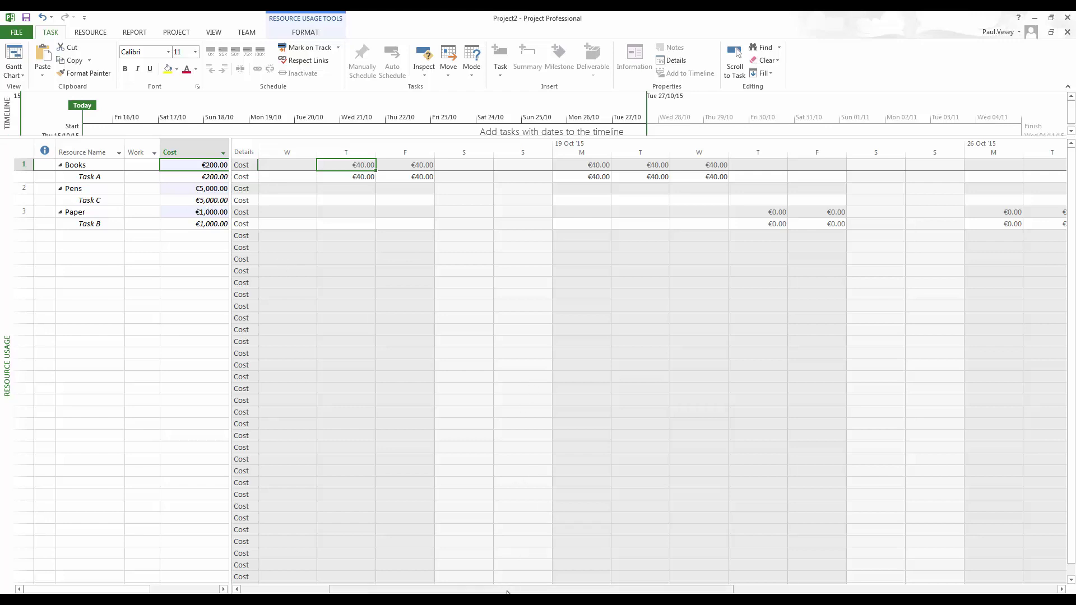
pyautogui.moveTo(520, 590); pyautogui.dragTo(704, 591)
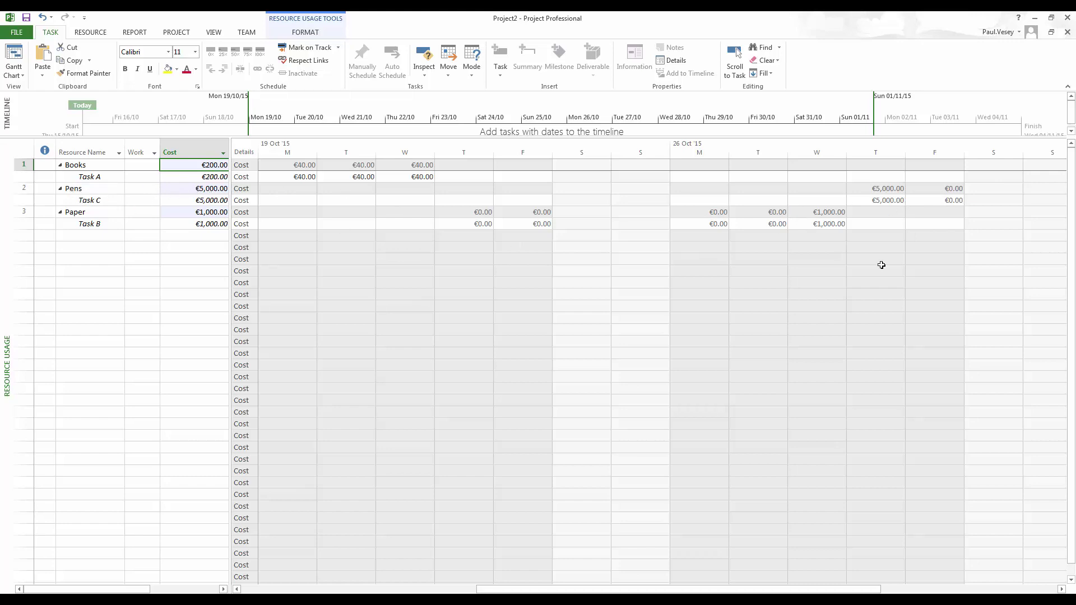
pyautogui.moveTo(835, 590); pyautogui.dragTo(1012, 589)
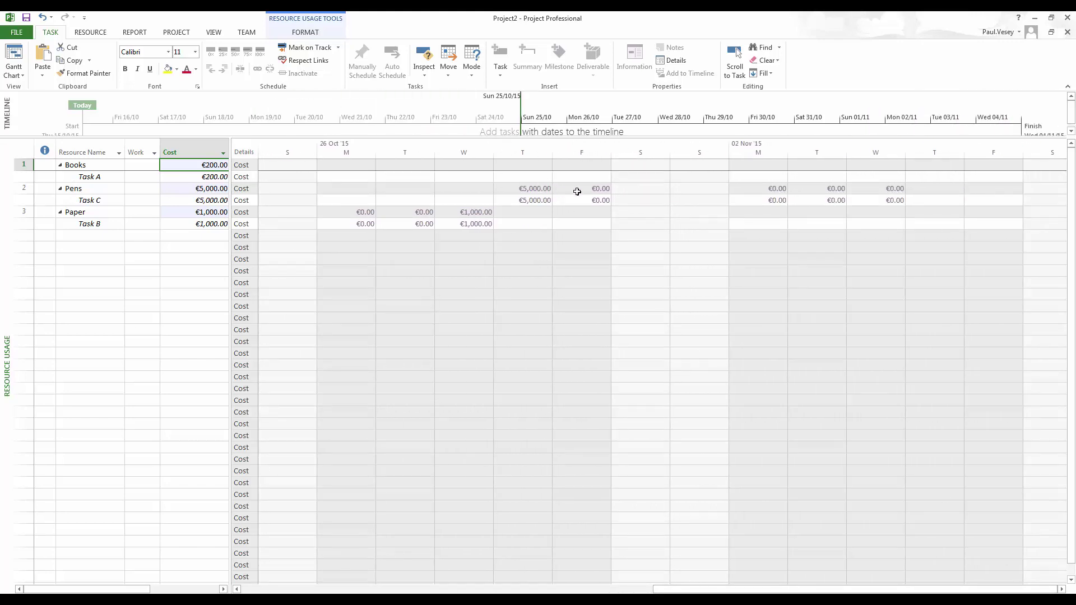
pyautogui.moveTo(733, 589); pyautogui.dragTo(477, 575)
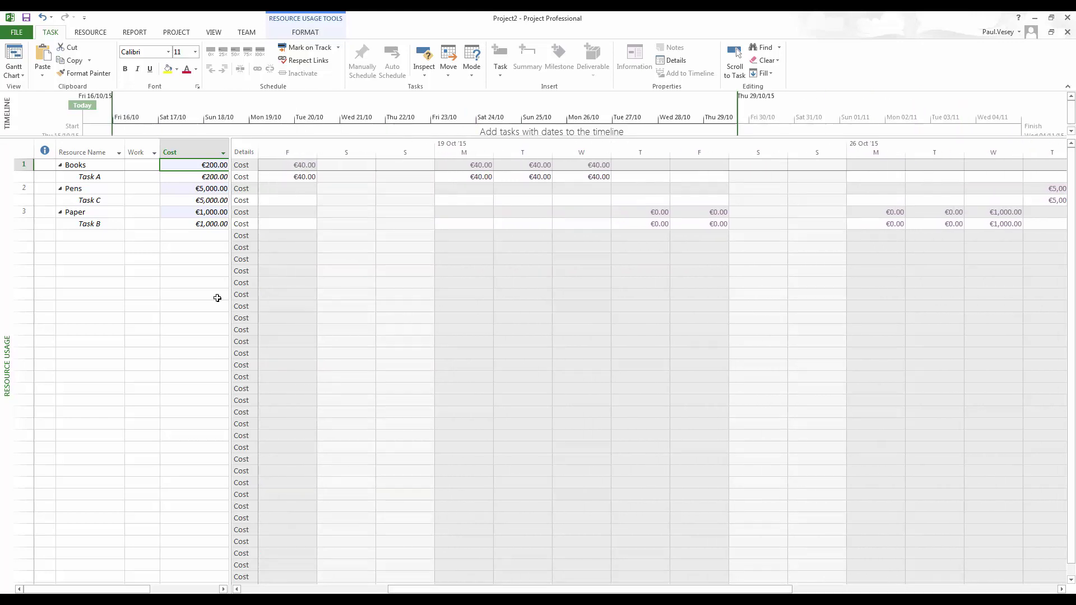
# Step: Switch through the Resource Sheet back to the Gantt Chart view
pyautogui.click(14, 67)
pyautogui.click(50, 154)
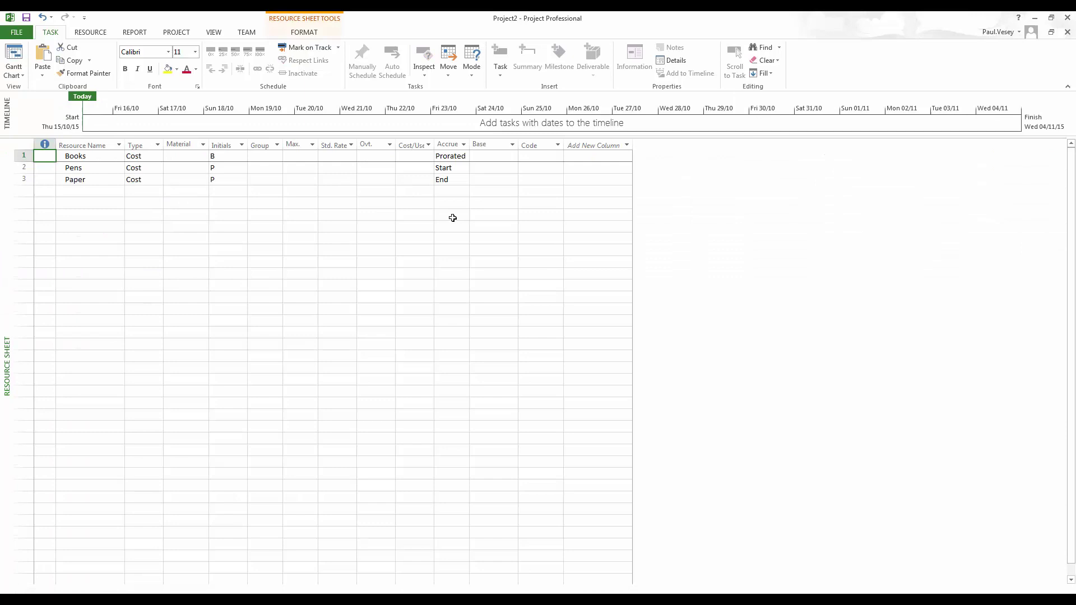
pyautogui.click(14, 69)
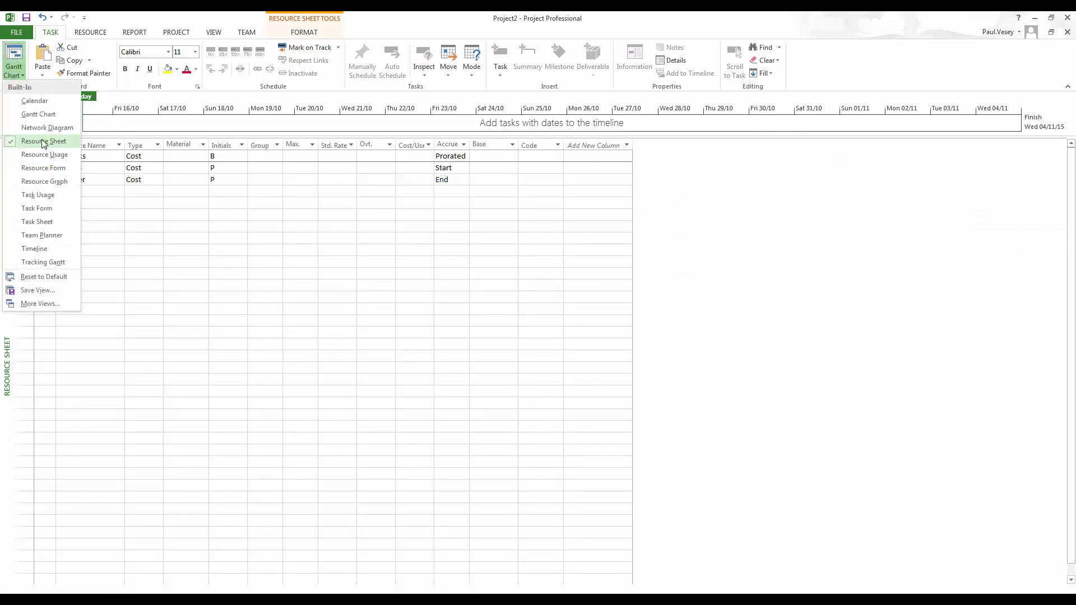
pyautogui.click(42, 118)
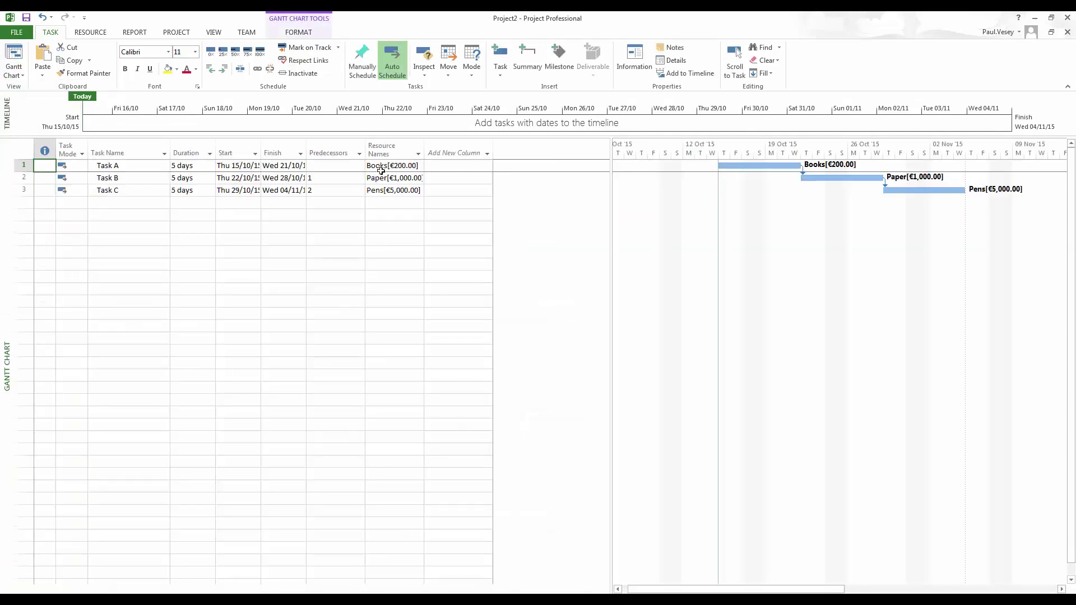
# Step: Inspect Task A's resource list and Task Information without making changes
pyautogui.click(417, 168)
pyautogui.click(419, 166)
pyautogui.click(419, 166)
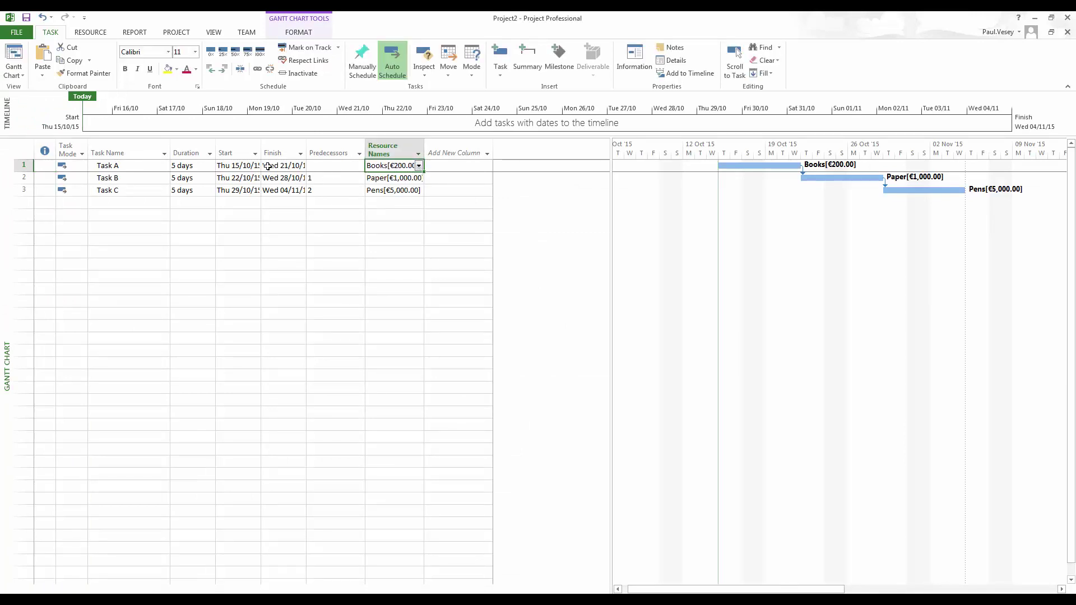
pyautogui.doubleClick(194, 166)
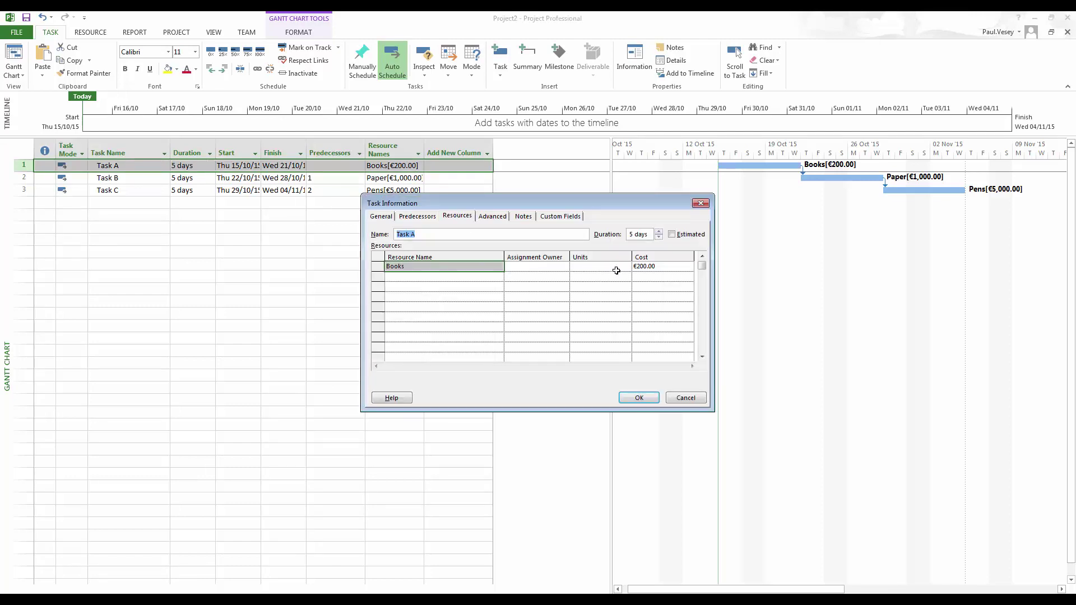
pyautogui.click(686, 397)
# Step: In Resource Usage, change the Books cost on Task A to 1000
pyautogui.click(14, 72)
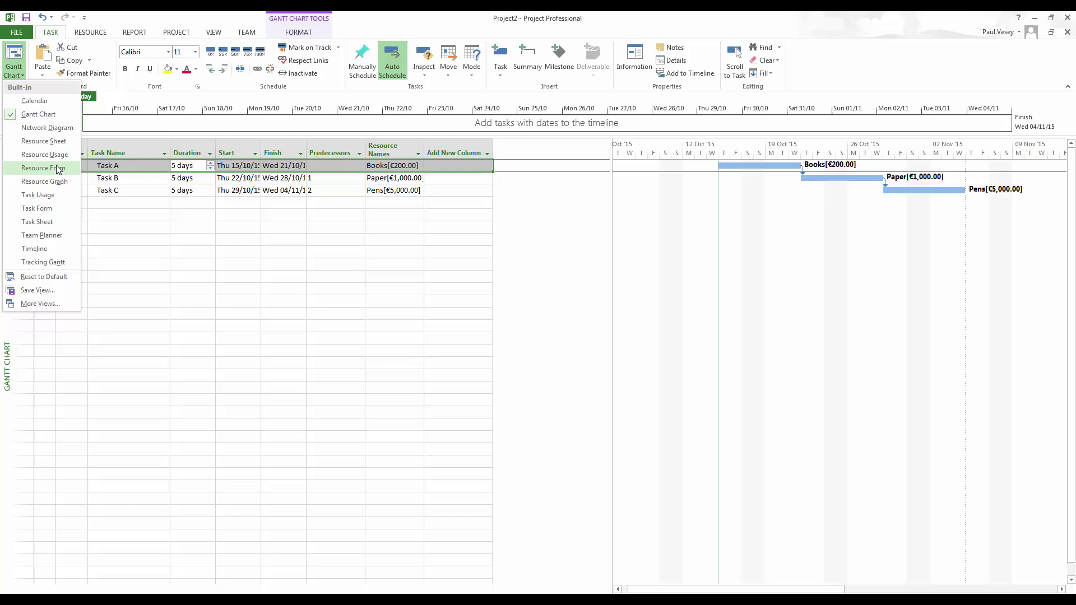
pyautogui.click(59, 158)
pyautogui.click(211, 177)
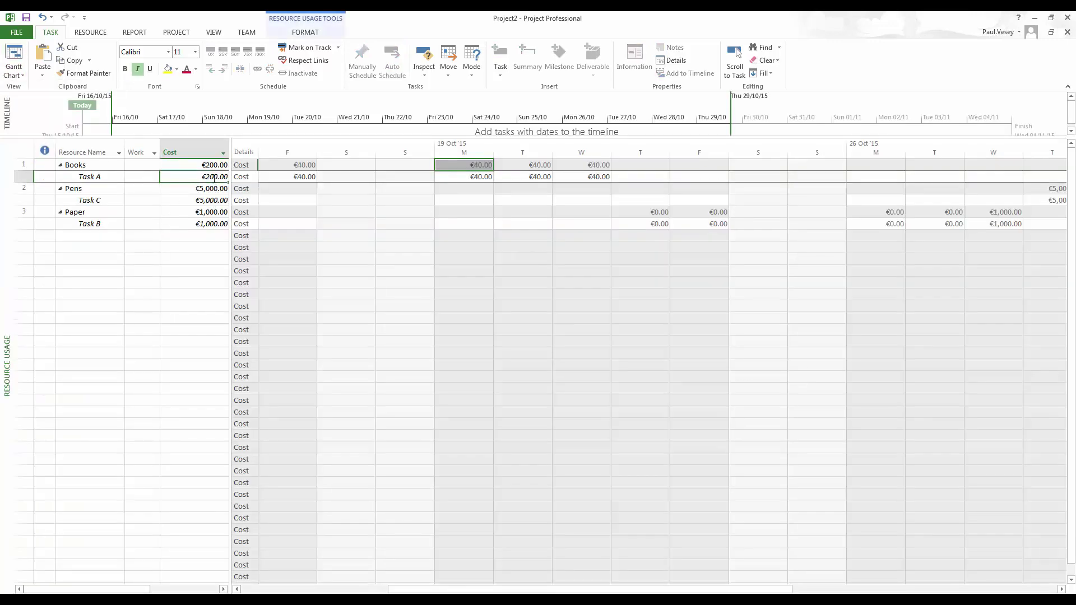
pyautogui.write('1000')
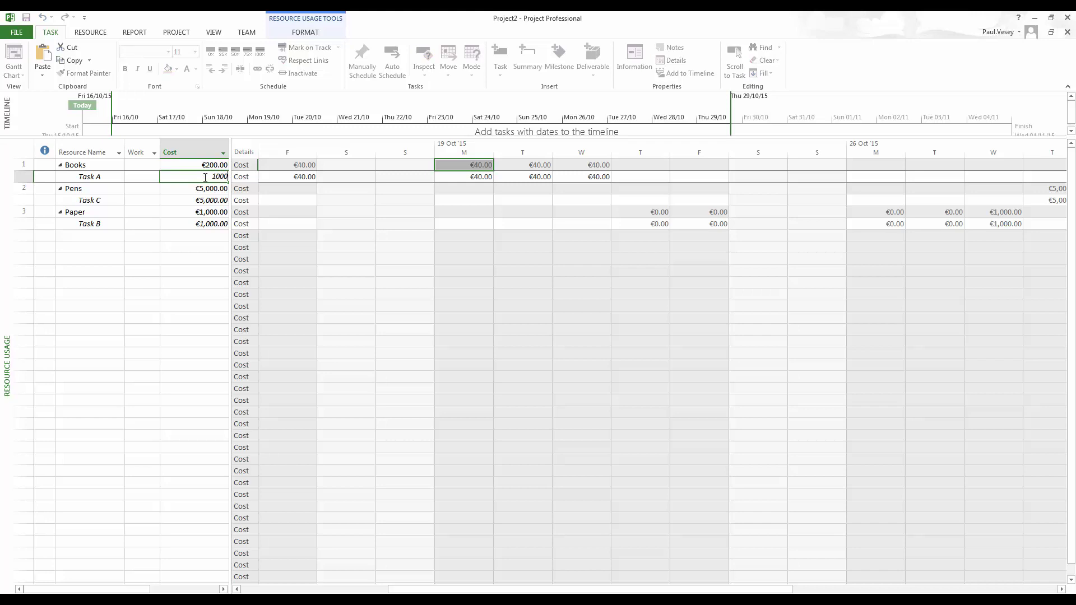
pyautogui.press('Return')
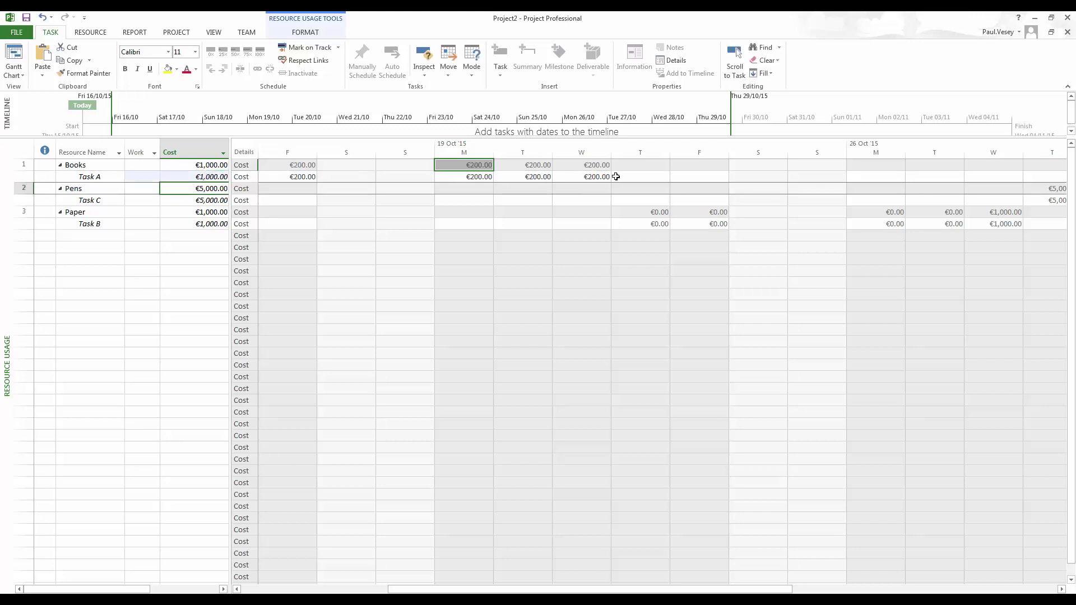